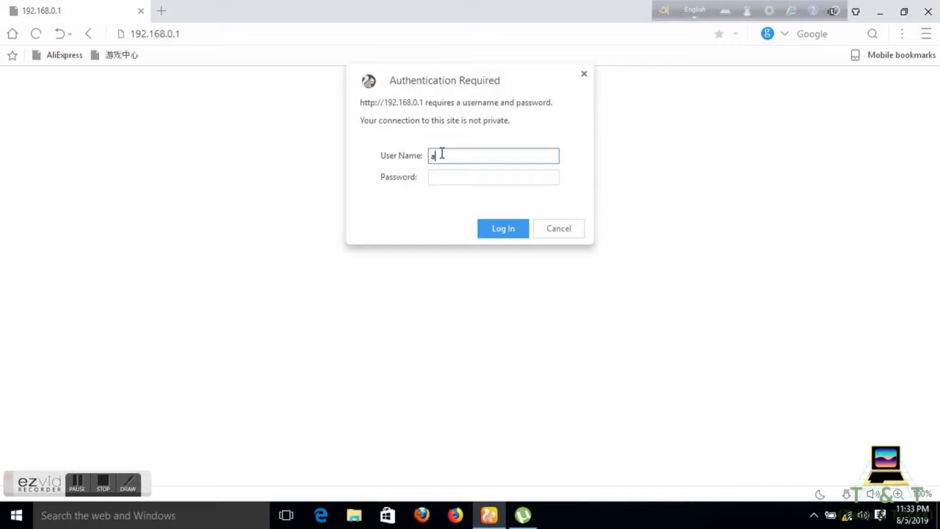
Log in to the router admin with the admin user name and password to reach the Status page.
{"action": "key", "text": "Tab"}
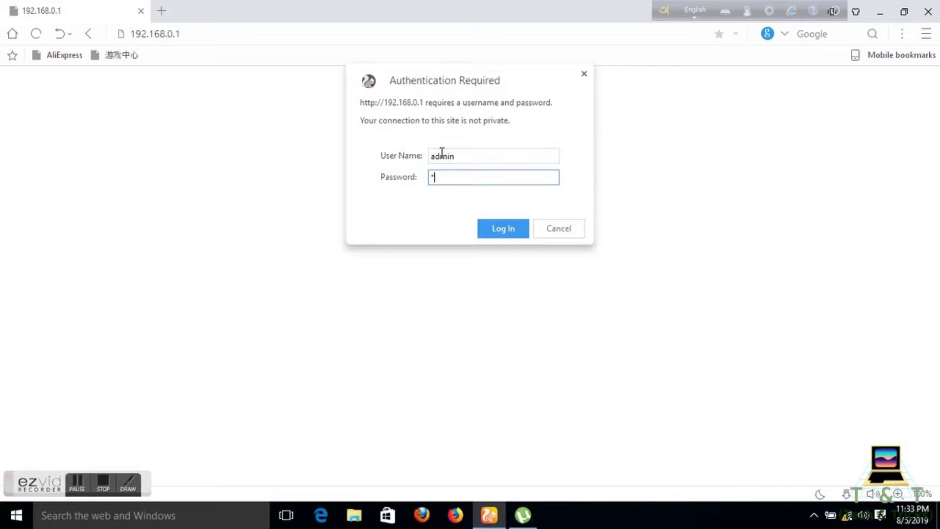
{"action": "key", "text": "Return"}
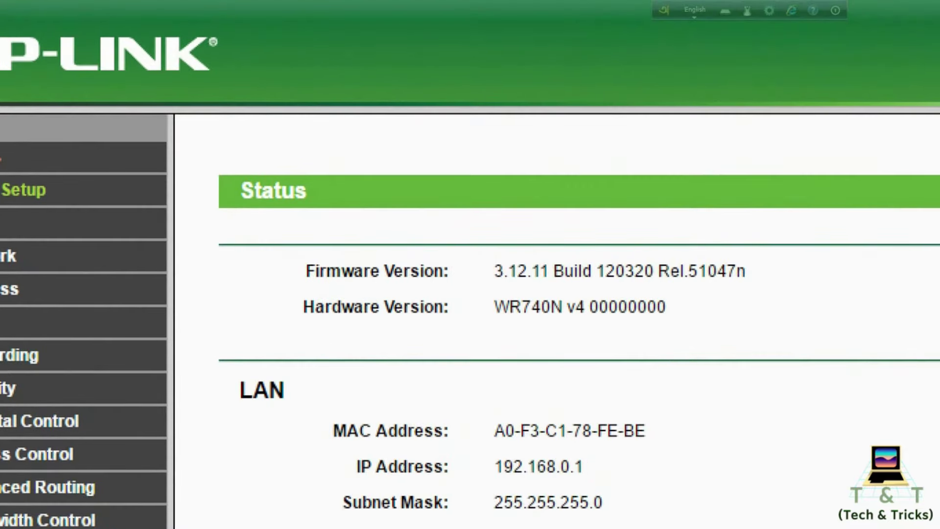
{"action": "mouse_move", "coordinate": [27, 174]}
{"action": "left_mouse_down"}
{"action": "mouse_move", "coordinate": [67, 218]}
{"action": "mouse_move", "coordinate": [164, 201]}
{"action": "mouse_move", "coordinate": [113, 169]}
{"action": "mouse_move", "coordinate": [39, 173]}
{"action": "left_mouse_up"}
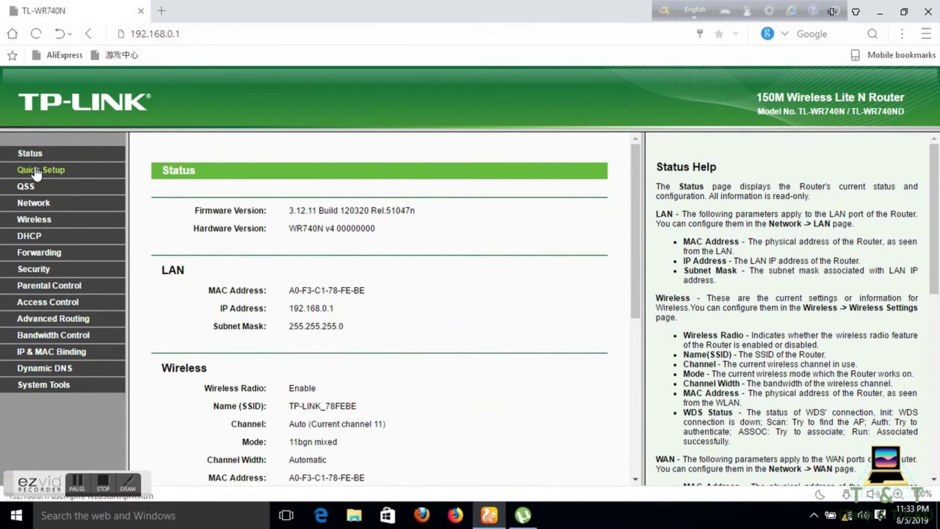
Run Quick Setup with Dynamic IP as the WAN connection type and advance to MAC Clone.
{"action": "left_click", "coordinate": [110, 197]}
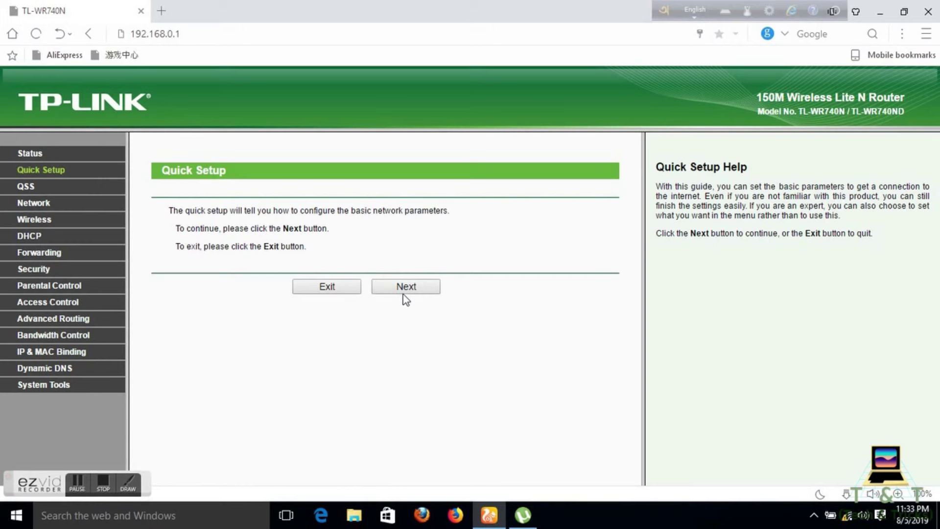
{"action": "left_click", "coordinate": [421, 286]}
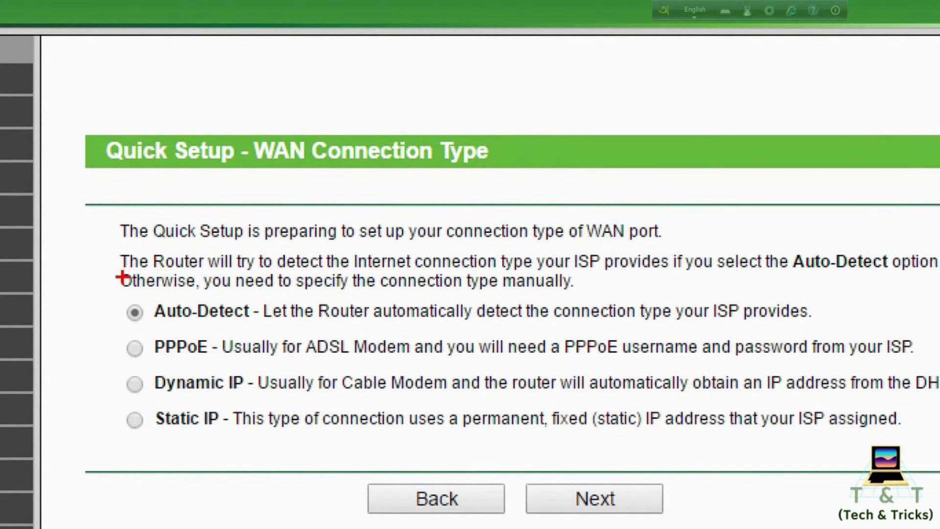
{"action": "mouse_move", "coordinate": [122, 278]}
{"action": "left_mouse_down"}
{"action": "mouse_move", "coordinate": [120, 437]}
{"action": "mouse_move", "coordinate": [292, 433]}
{"action": "mouse_move", "coordinate": [313, 267]}
{"action": "mouse_move", "coordinate": [178, 269]}
{"action": "mouse_move", "coordinate": [141, 288]}
{"action": "mouse_move", "coordinate": [117, 285]}
{"action": "left_mouse_up"}
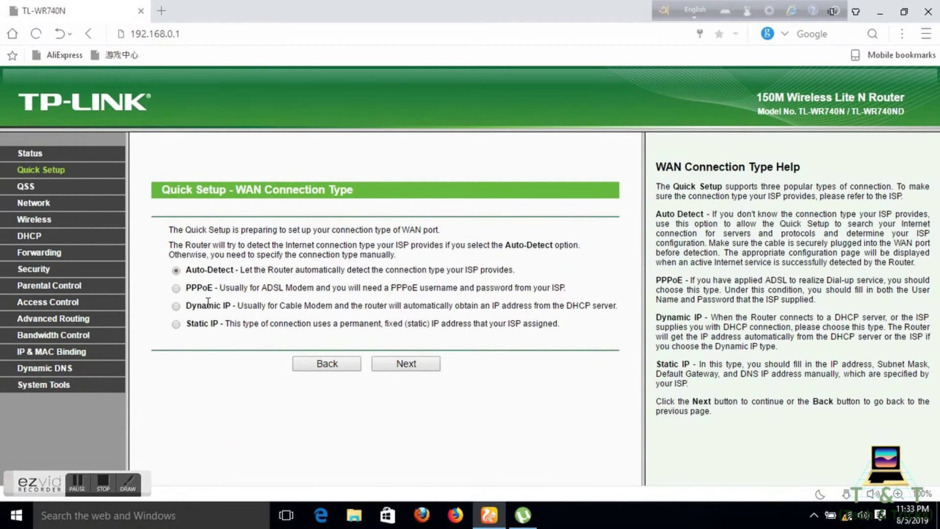
{"action": "left_click", "coordinate": [176, 306]}
{"action": "left_click", "coordinate": [176, 325]}
{"action": "left_click", "coordinate": [176, 306]}
{"action": "left_click", "coordinate": [398, 362]}
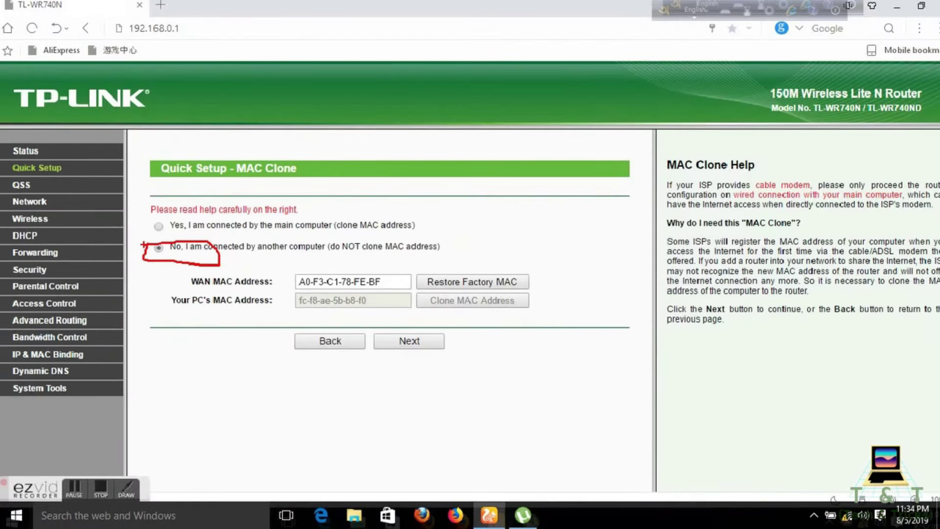
Skip MAC Clone and rename the wireless network to 'Tech & Tricks'.
{"action": "left_click", "coordinate": [609, 422]}
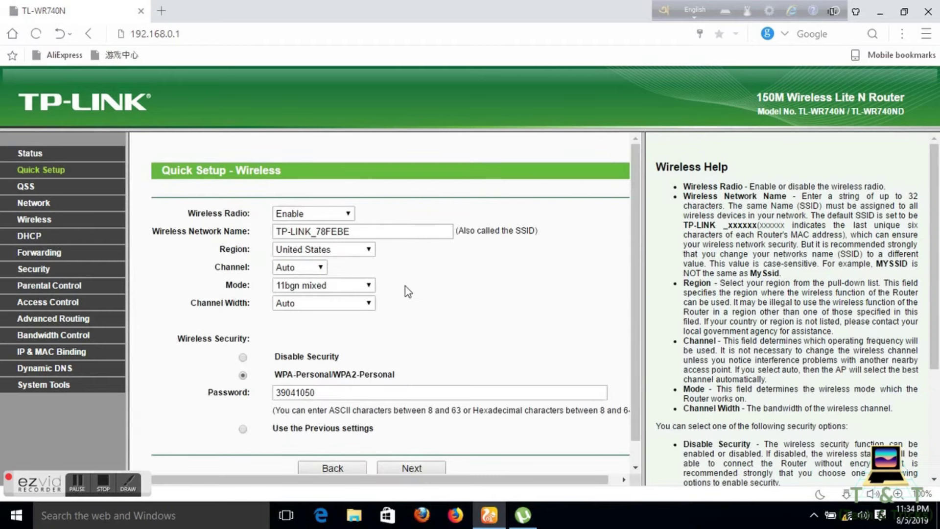
{"action": "scroll", "coordinate": [395, 271], "scroll_direction": "down", "scroll_amount": 1}
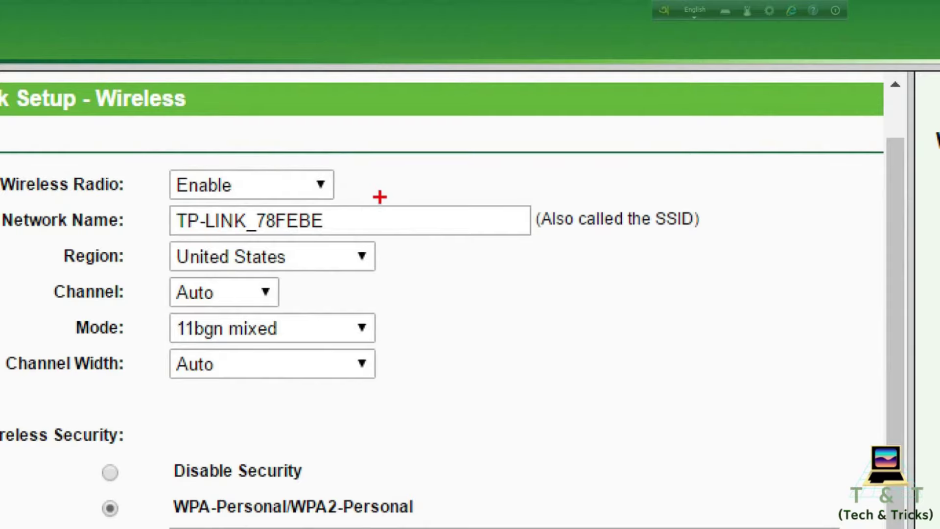
{"action": "mouse_move", "coordinate": [380, 197]}
{"action": "left_mouse_down"}
{"action": "mouse_move", "coordinate": [365, 255]}
{"action": "mouse_move", "coordinate": [169, 267]}
{"action": "mouse_move", "coordinate": [170, 209]}
{"action": "mouse_move", "coordinate": [380, 198]}
{"action": "left_mouse_up"}
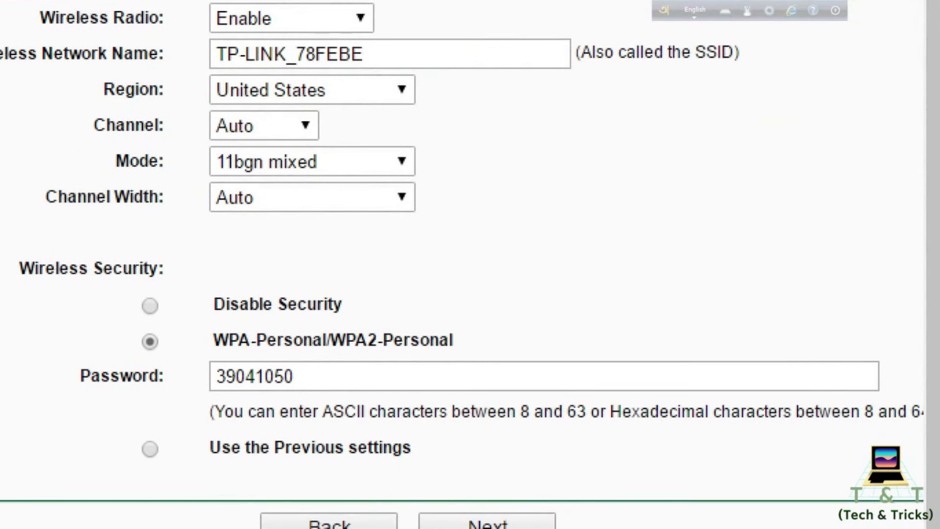
{"action": "mouse_move", "coordinate": [299, 364]}
{"action": "left_mouse_down"}
{"action": "mouse_move", "coordinate": [298, 409]}
{"action": "mouse_move", "coordinate": [175, 394]}
{"action": "mouse_move", "coordinate": [186, 370]}
{"action": "mouse_move", "coordinate": [310, 367]}
{"action": "left_mouse_up"}
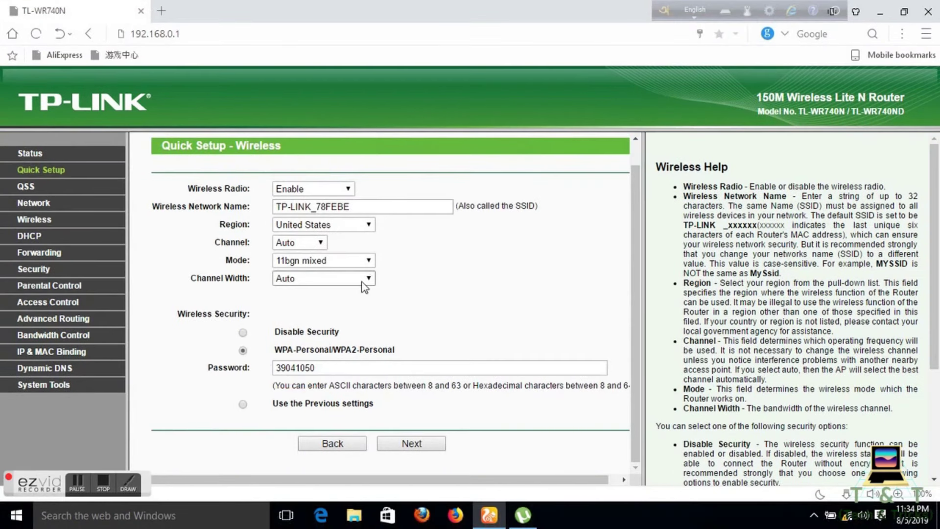
{"action": "left_click", "coordinate": [364, 74]}
{"action": "left_click_drag", "start_coordinate": [362, 209], "coordinate": [265, 226]}
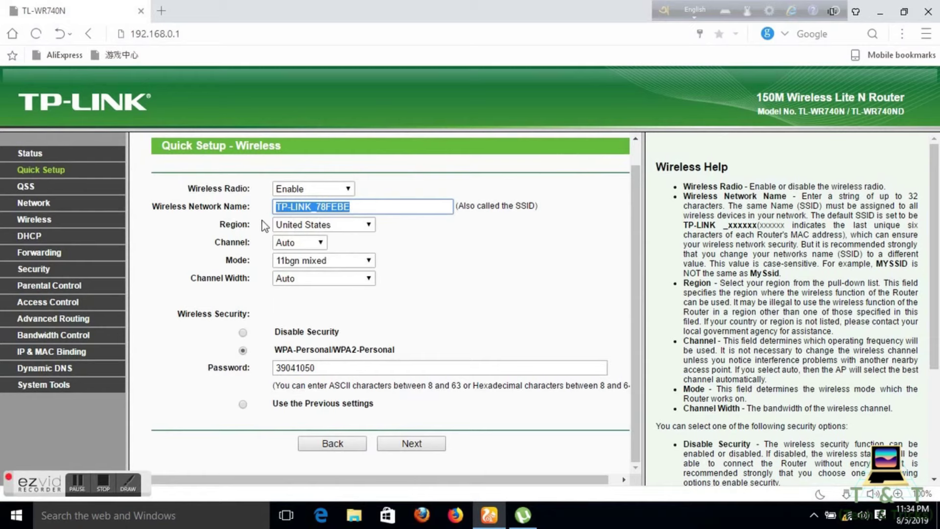
{"action": "type", "text": "TW"}
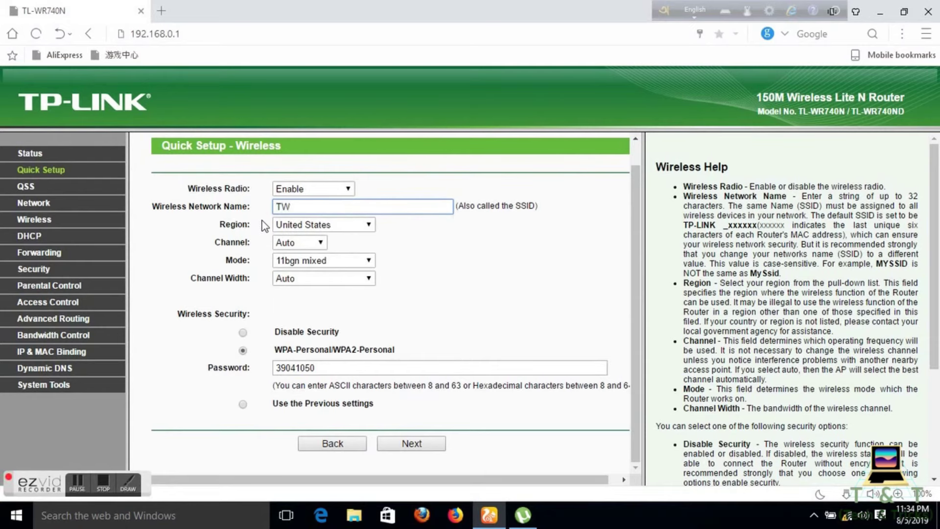
{"action": "key", "text": "BackSpace"}
{"action": "type", "text": "e"}
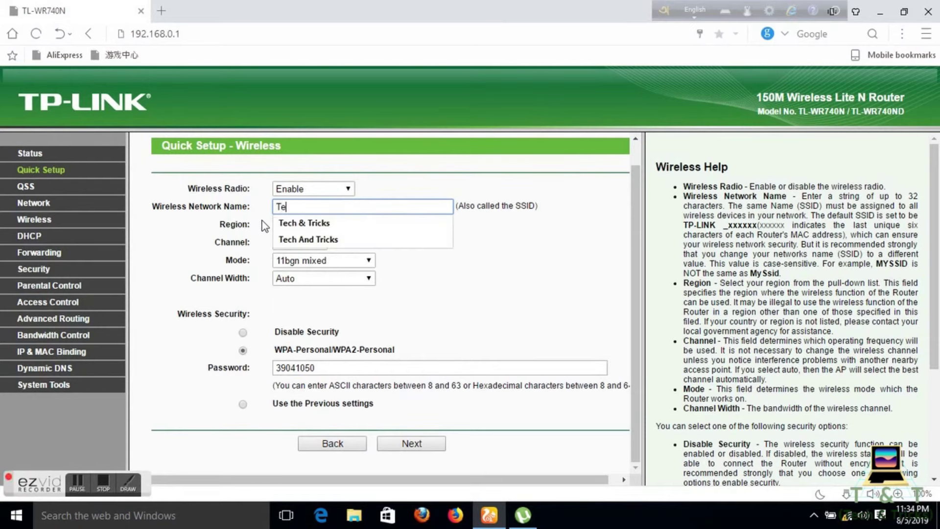
{"action": "type", "text": "ch & Tricks"}
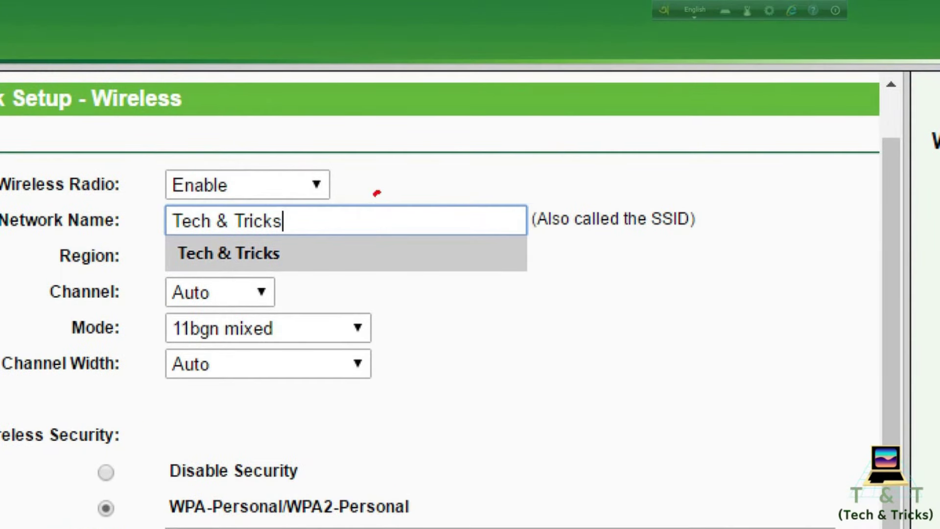
Replace the old WPA/WPA2 password with a new wireless password.
{"action": "mouse_move", "coordinate": [377, 193]}
{"action": "left_mouse_down"}
{"action": "mouse_move", "coordinate": [240, 239]}
{"action": "mouse_move", "coordinate": [162, 211]}
{"action": "mouse_move", "coordinate": [395, 197]}
{"action": "left_mouse_up"}
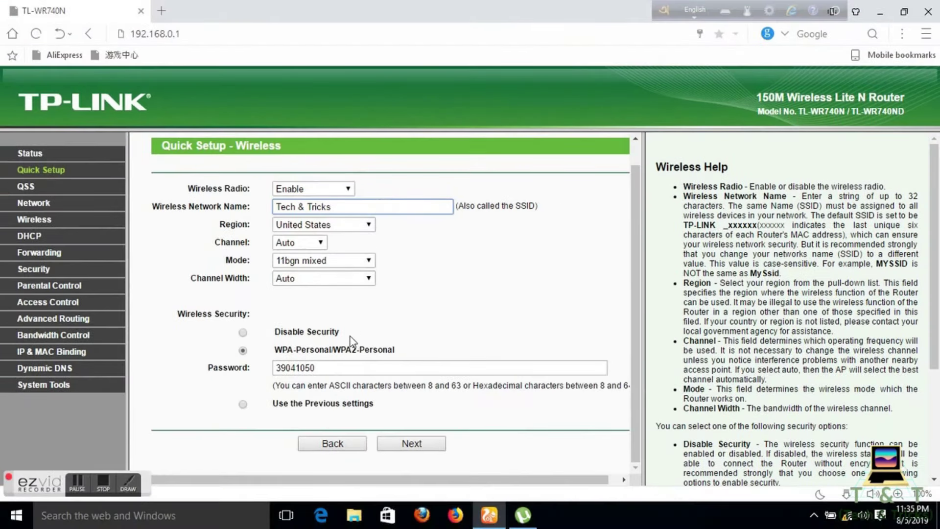
{"action": "left_click", "coordinate": [340, 364]}
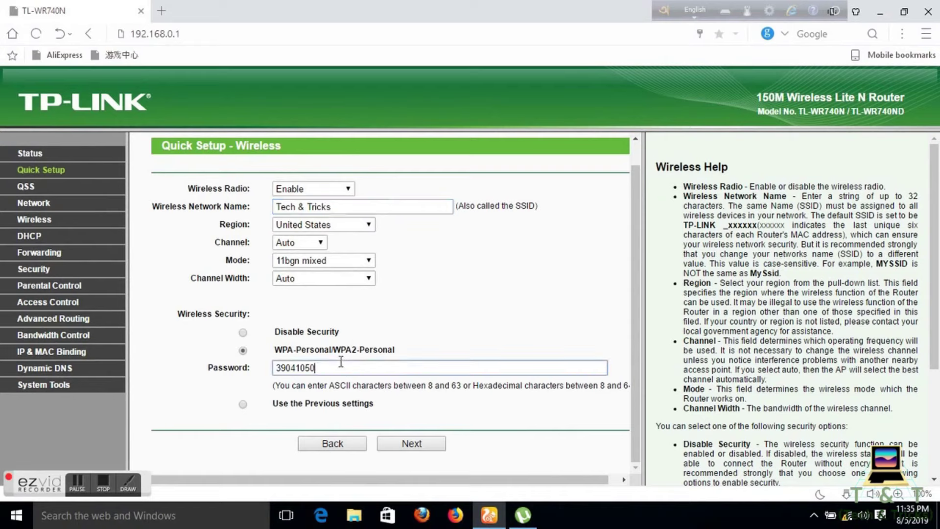
{"action": "double_click", "coordinate": [340, 363]}
Save the wireless settings, finish Quick Setup and confirm the router reboot.
{"action": "left_click", "coordinate": [419, 444]}
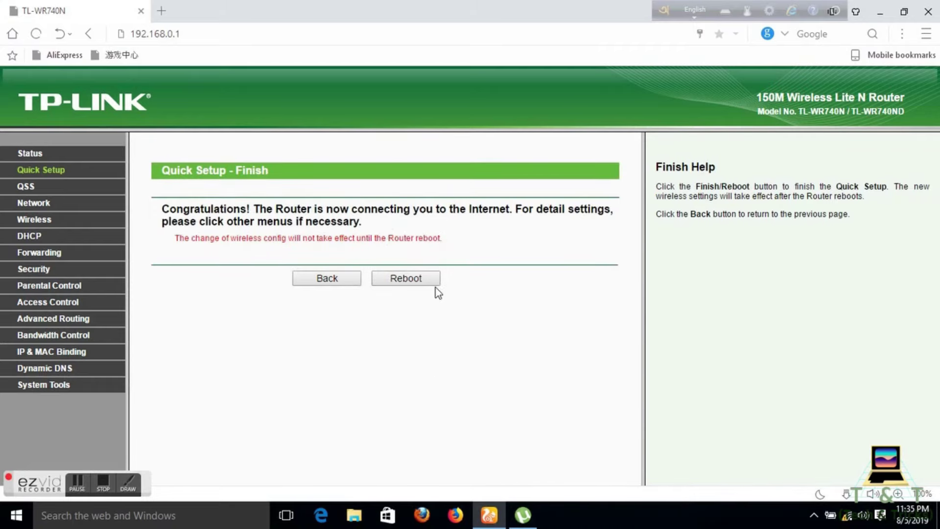
{"action": "left_click", "coordinate": [415, 283]}
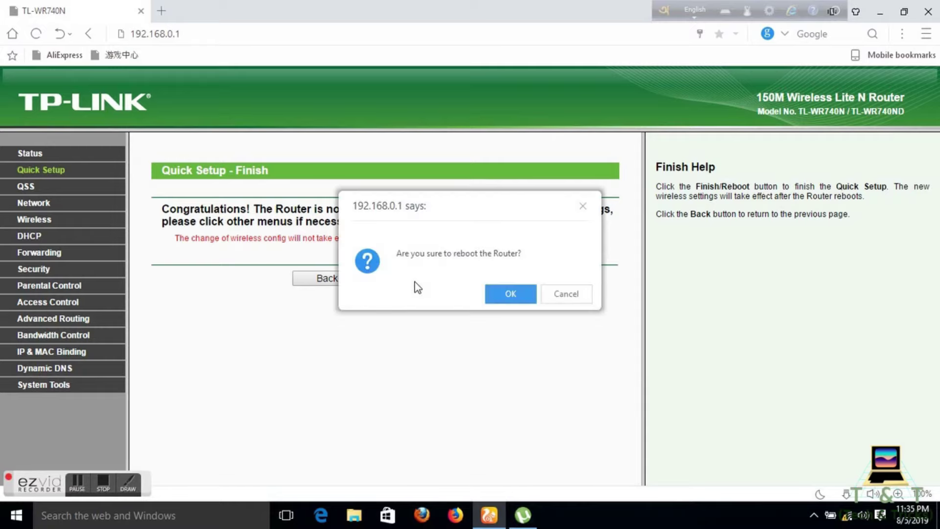
{"action": "left_click", "coordinate": [506, 296]}
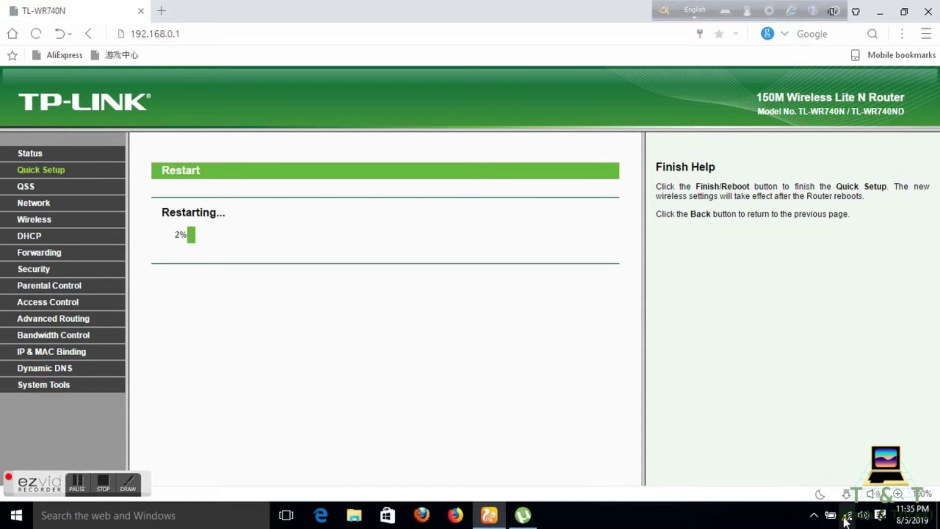
Check the list of available Wi-Fi networks while the router restarts.
{"action": "left_click", "coordinate": [829, 513]}
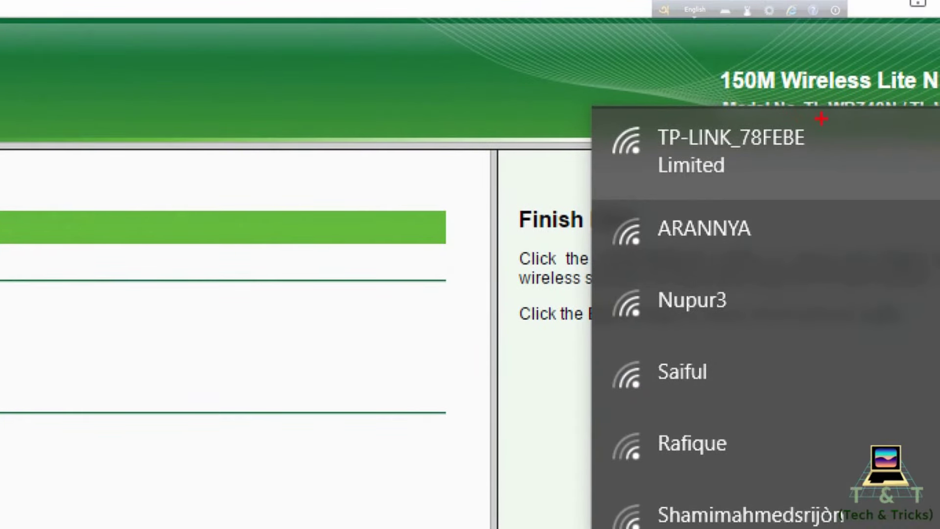
{"action": "mouse_move", "coordinate": [821, 118]}
{"action": "left_mouse_down"}
{"action": "mouse_move", "coordinate": [810, 188]}
{"action": "mouse_move", "coordinate": [615, 138]}
{"action": "mouse_move", "coordinate": [746, 94]}
{"action": "mouse_move", "coordinate": [817, 120]}
{"action": "left_mouse_up"}
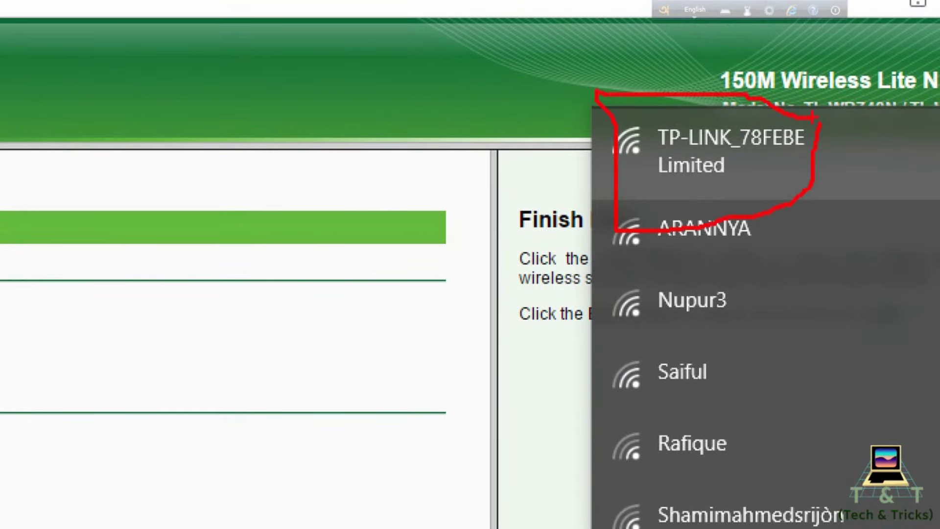
{"action": "key", "text": "Escape"}
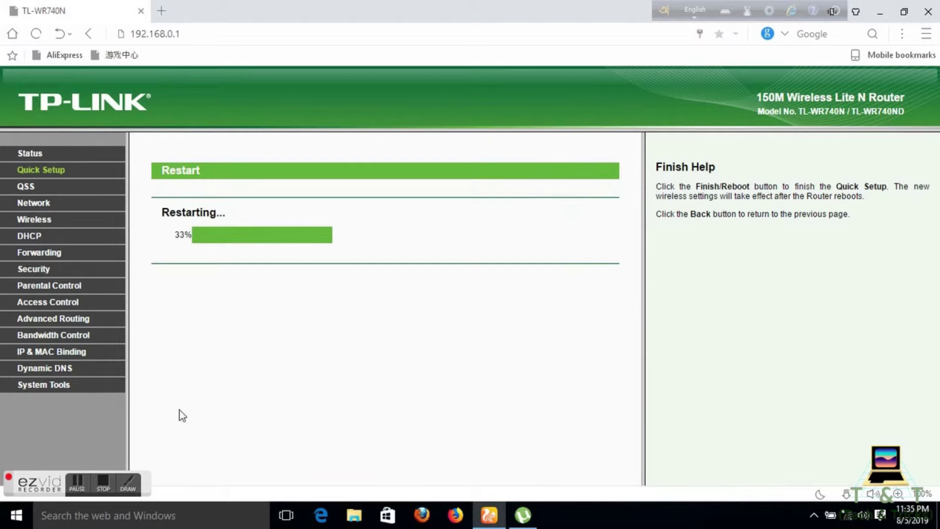
{"action": "left_click", "coordinate": [78, 481]}
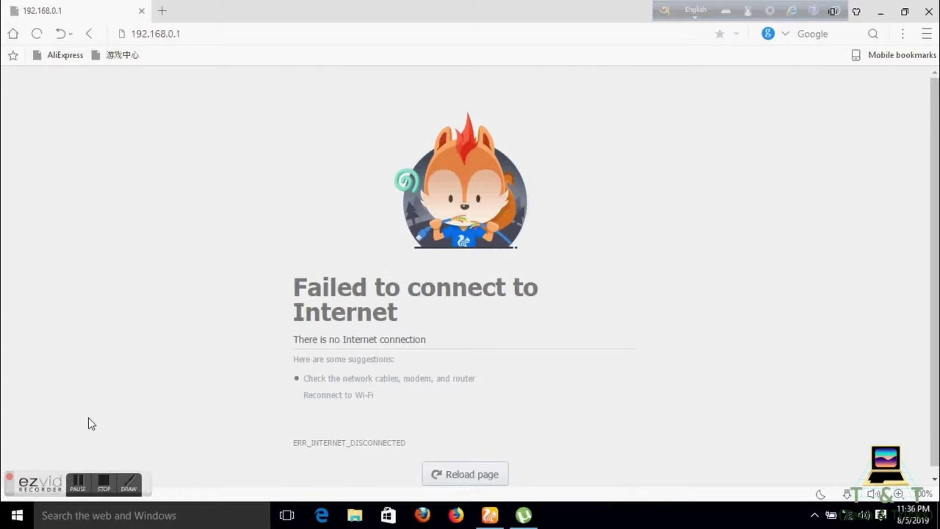
Minimize the browser and start connecting to the Tech & Tricks Wi-Fi network.
{"action": "left_click", "coordinate": [884, 14]}
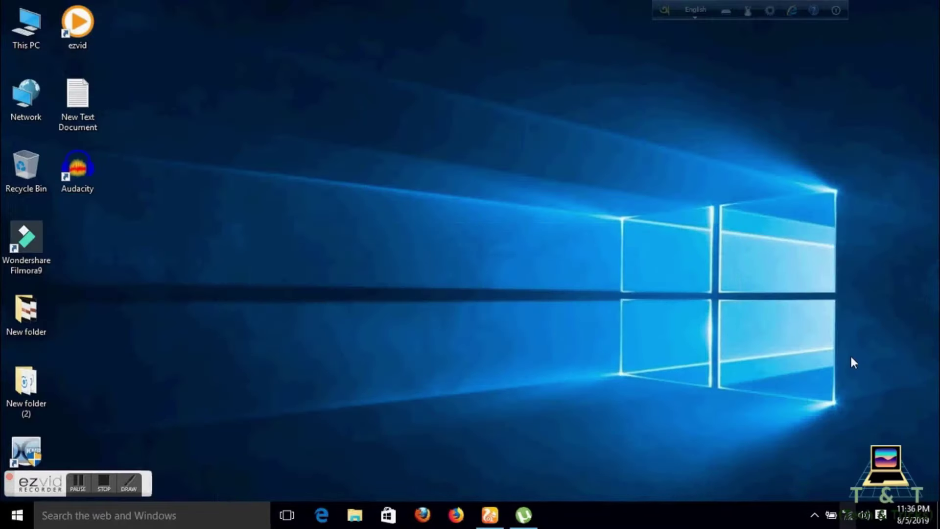
{"action": "left_click", "coordinate": [848, 515]}
{"action": "left_click", "coordinate": [762, 136]}
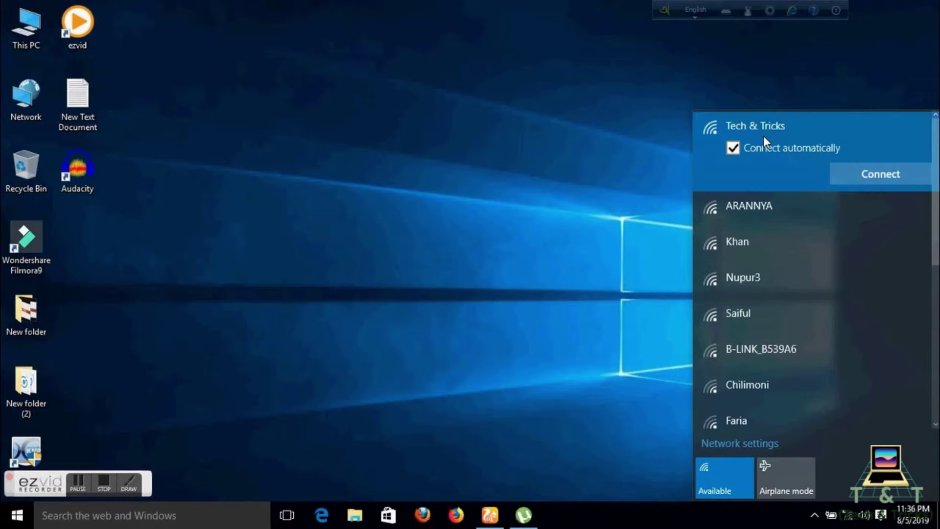
{"action": "left_click", "coordinate": [871, 175]}
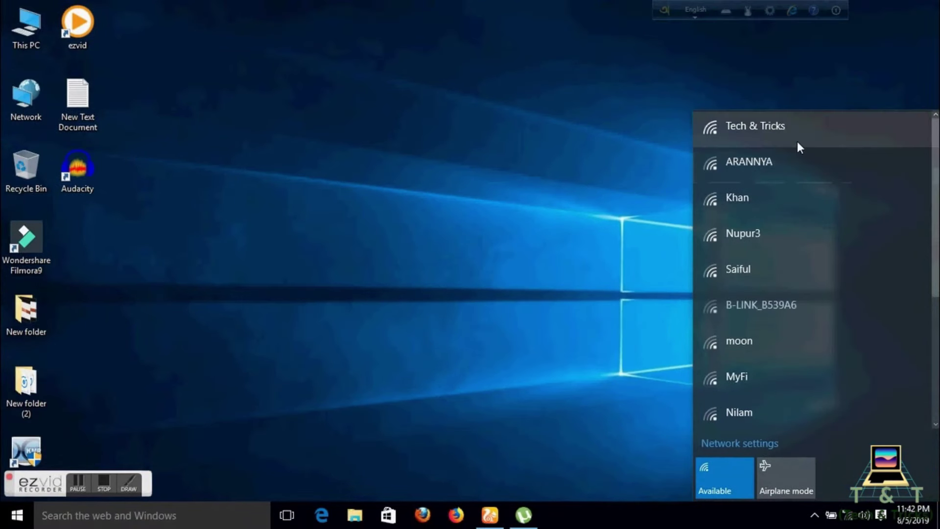
Enter the corrected network security key for Tech & Tricks and connect.
{"action": "left_click", "coordinate": [797, 140]}
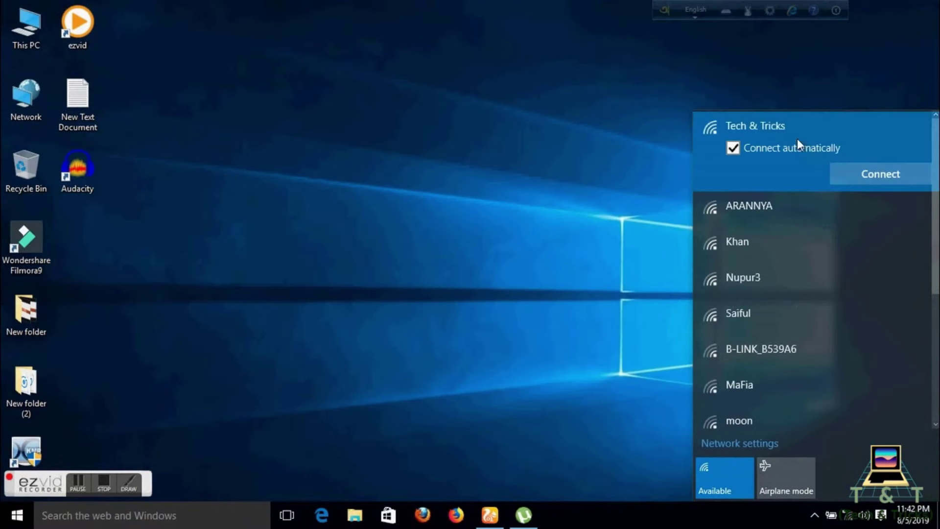
{"action": "left_click", "coordinate": [865, 178]}
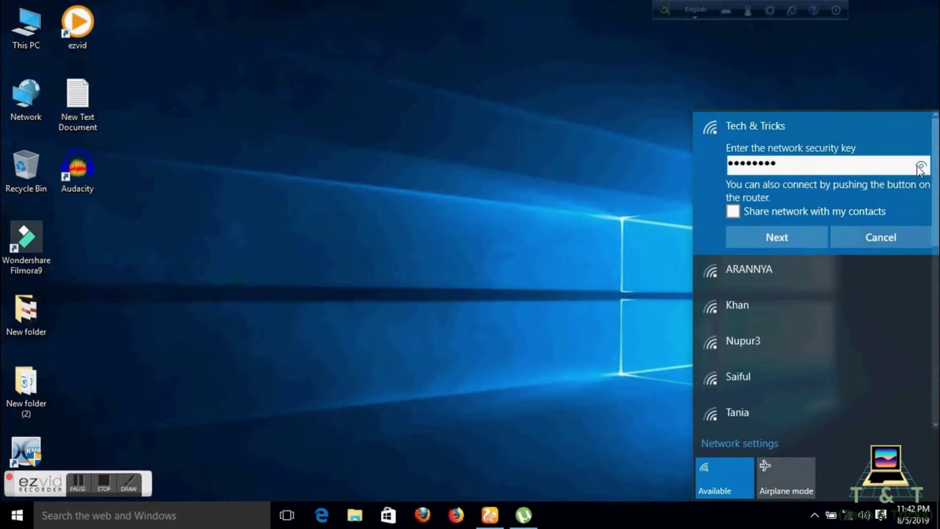
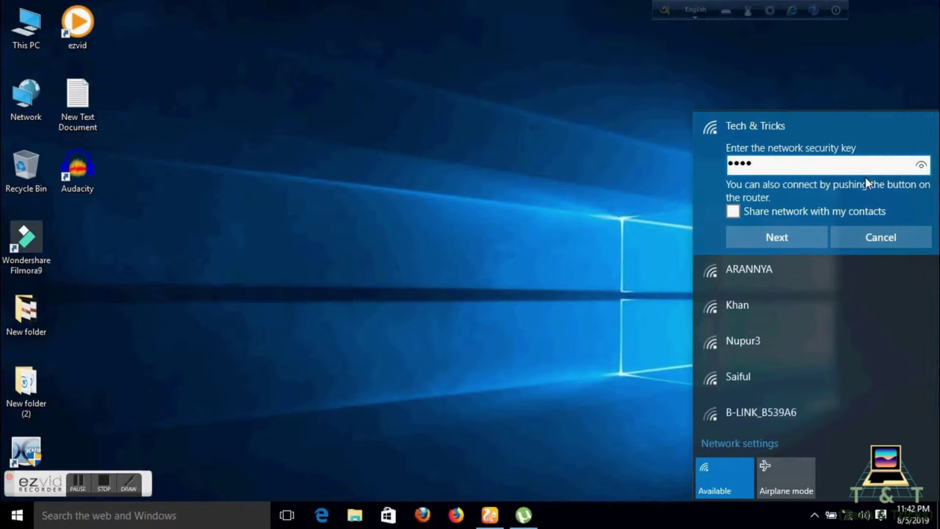
{"action": "left_click", "coordinate": [802, 236]}
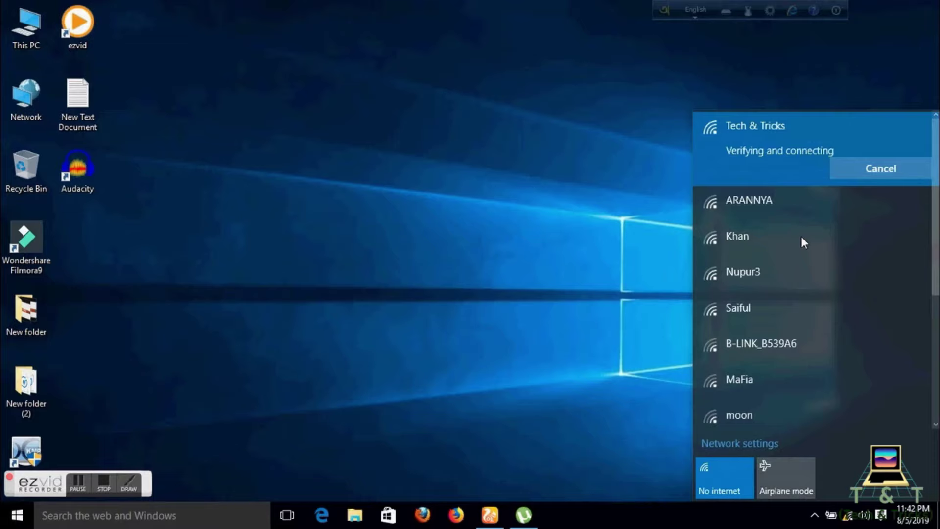
Confirm the PC is connected to Tech & Tricks.
{"action": "left_click", "coordinate": [848, 516]}
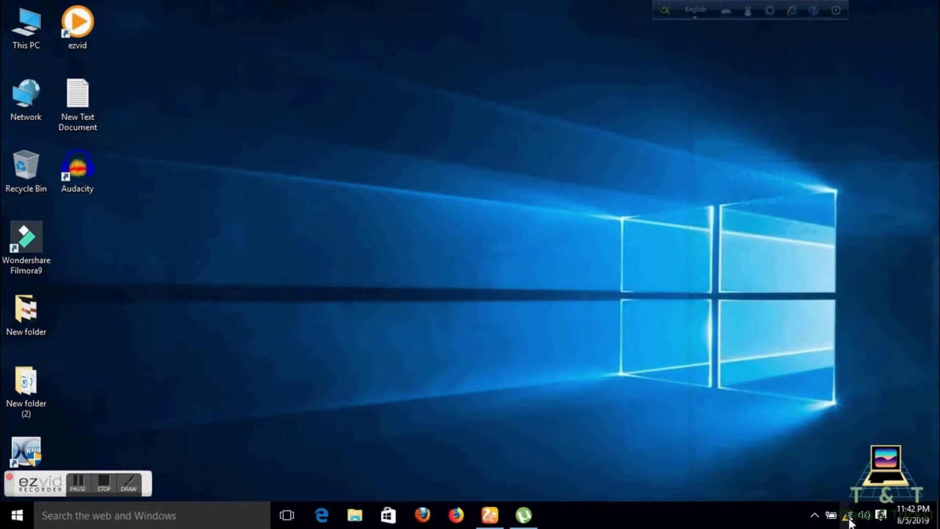
{"action": "left_click", "coordinate": [848, 516]}
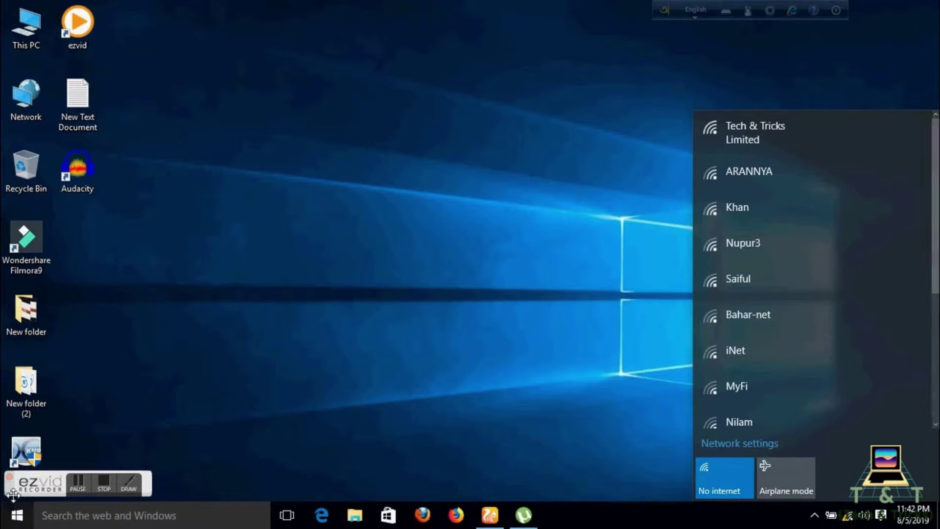
{"action": "left_click", "coordinate": [86, 480]}
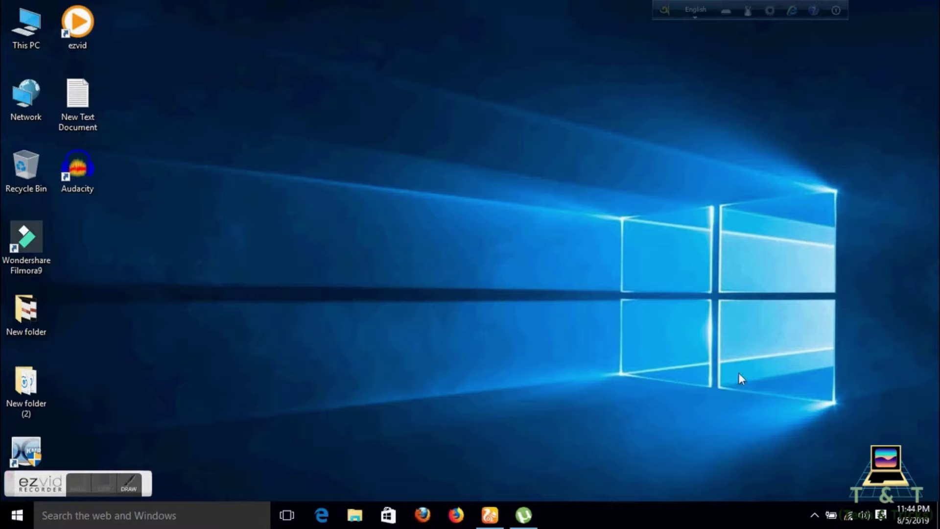
Refresh the desktop four times, then restore UC Browser showing the router Status page.
{"action": "right_click", "coordinate": [717, 333]}
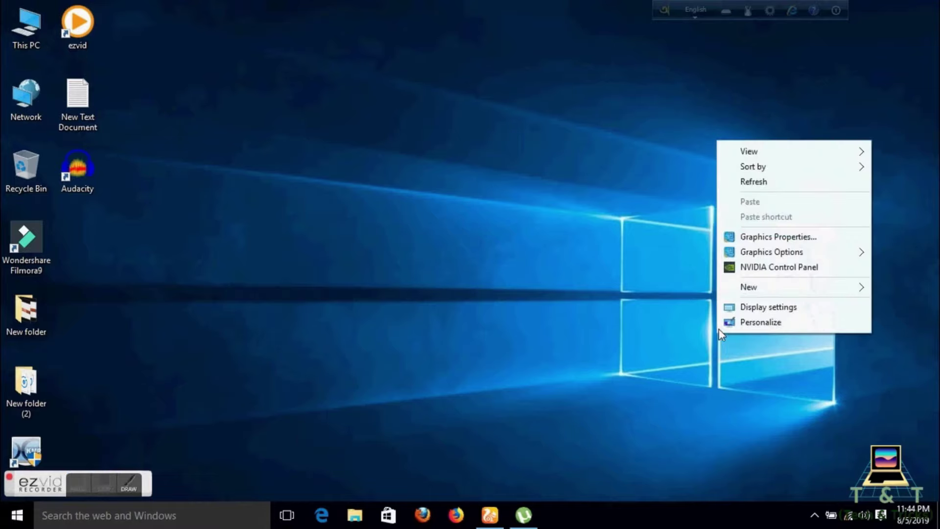
{"action": "left_click", "coordinate": [734, 182]}
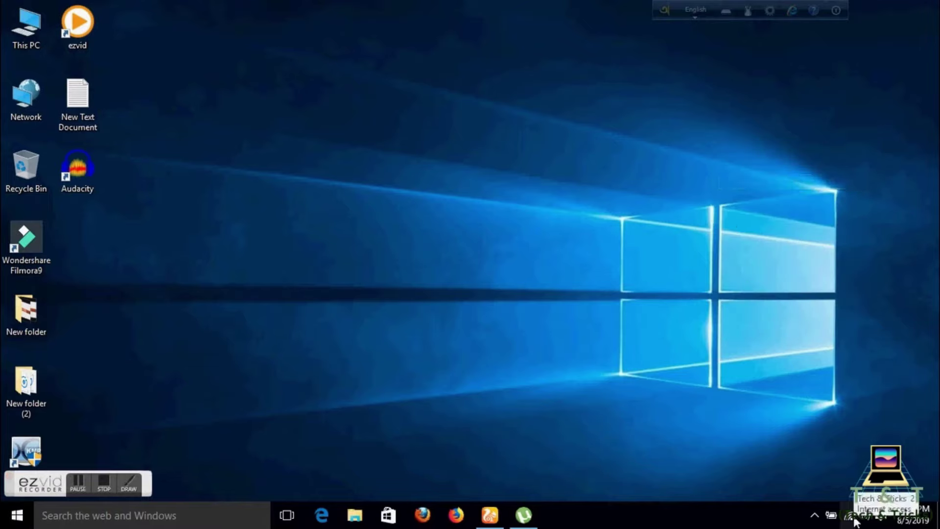
{"action": "right_click", "coordinate": [705, 142]}
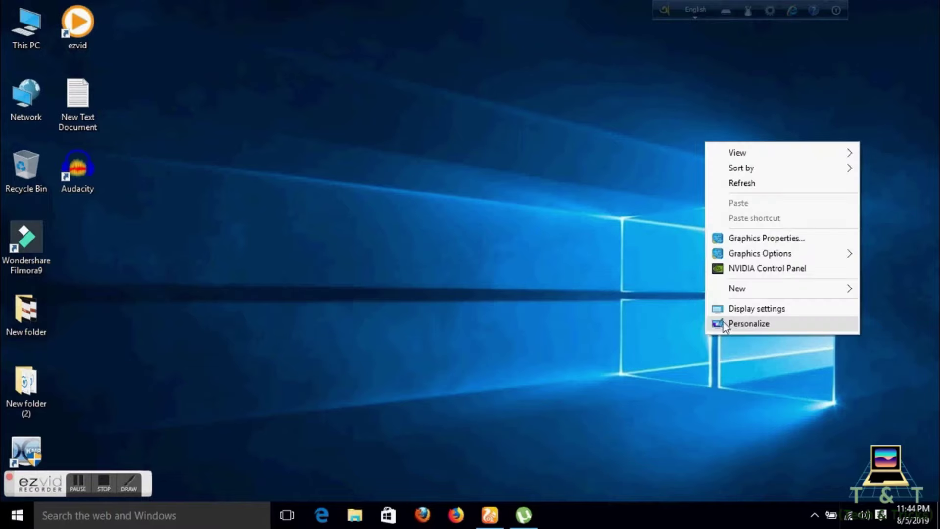
{"action": "left_click", "coordinate": [757, 190]}
{"action": "right_click", "coordinate": [675, 185]}
{"action": "left_click", "coordinate": [701, 229]}
{"action": "right_click", "coordinate": [697, 161]}
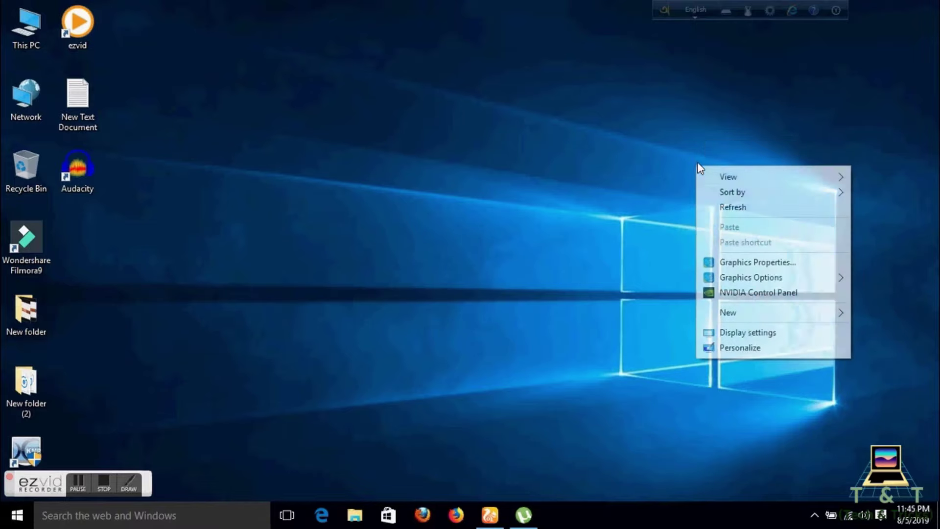
{"action": "left_click", "coordinate": [717, 210]}
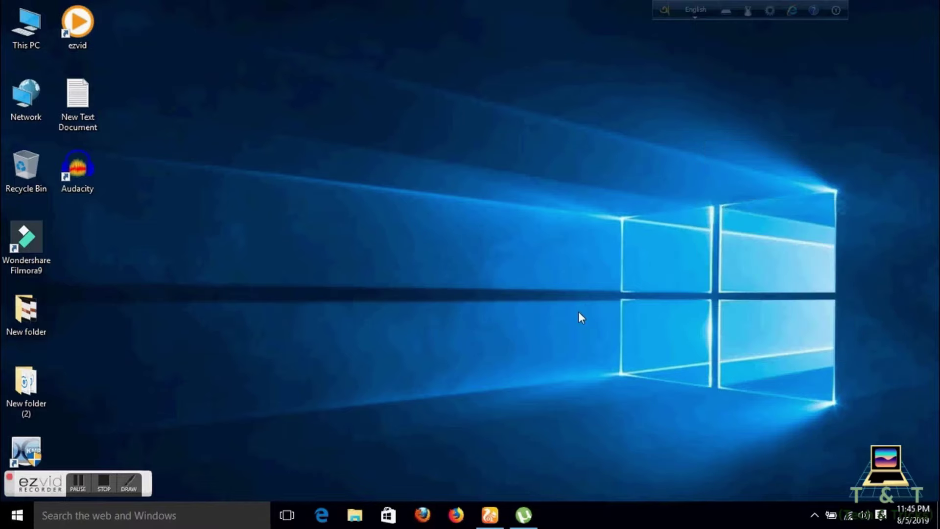
{"action": "mouse_move", "coordinate": [475, 512]}
{"action": "left_click", "coordinate": [475, 515]}
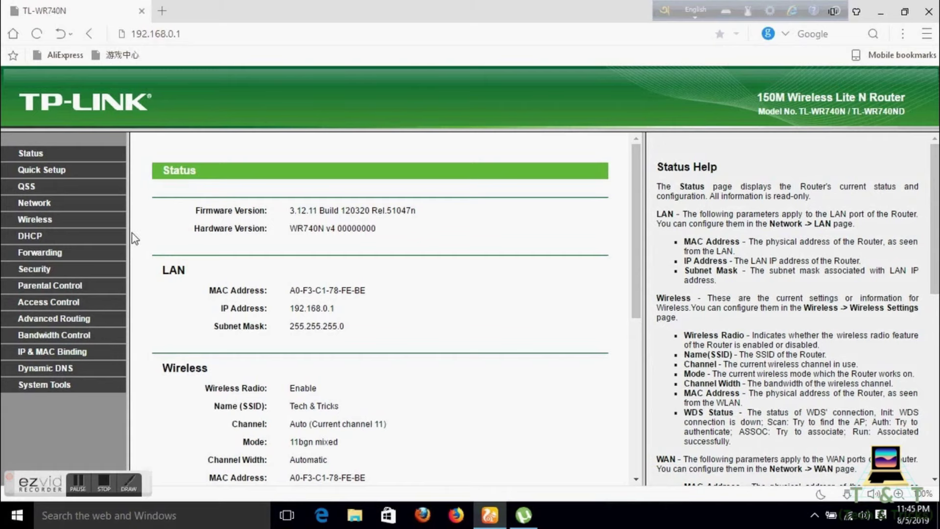
Open the Wireless page to confirm network name 'Tech & Tricks', region United States, channel Auto.
{"action": "left_click", "coordinate": [37, 221]}
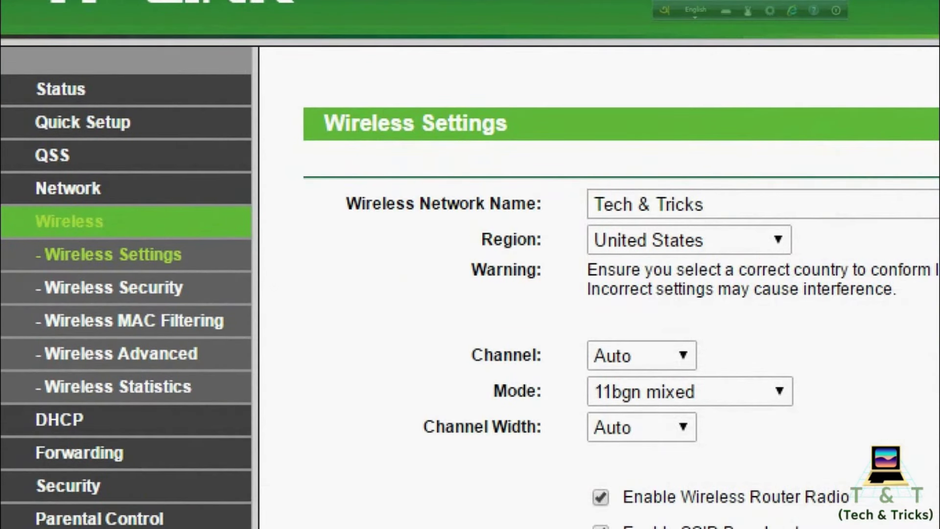
{"action": "scroll", "coordinate": [470, 264], "scroll_direction": "down", "scroll_amount": 2}
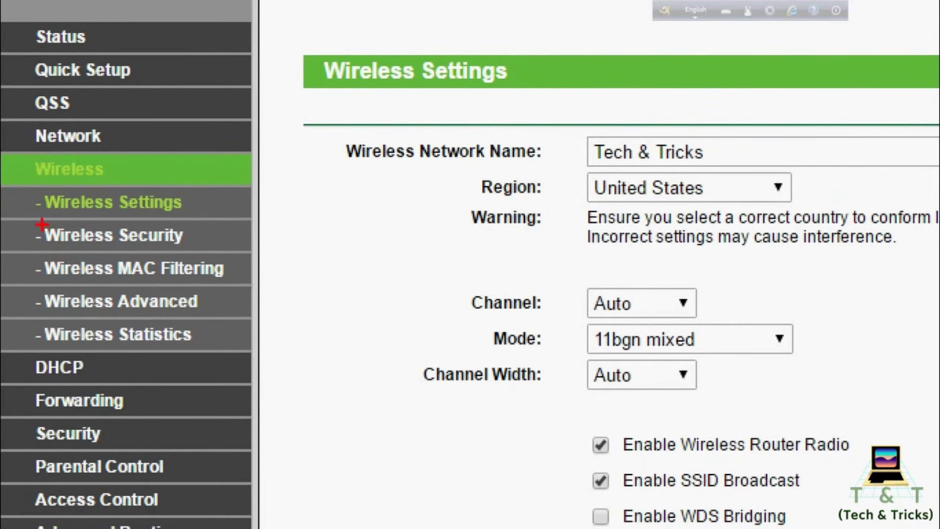
{"action": "mouse_move", "coordinate": [37, 221]}
{"action": "left_mouse_down"}
{"action": "mouse_move", "coordinate": [78, 252]}
{"action": "mouse_move", "coordinate": [169, 245]}
{"action": "mouse_move", "coordinate": [146, 219]}
{"action": "mouse_move", "coordinate": [54, 229]}
{"action": "left_mouse_up"}
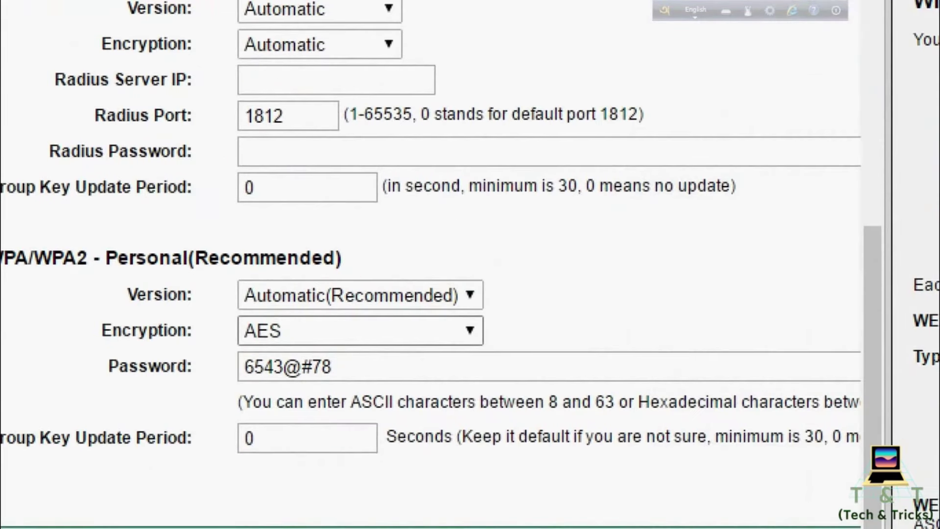
{"action": "mouse_move", "coordinate": [384, 342]}
{"action": "left_mouse_down"}
{"action": "mouse_move", "coordinate": [381, 382]}
{"action": "mouse_move", "coordinate": [279, 401]}
{"action": "mouse_move", "coordinate": [238, 394]}
{"action": "mouse_move", "coordinate": [223, 342]}
{"action": "mouse_move", "coordinate": [354, 338]}
{"action": "mouse_move", "coordinate": [405, 353]}
{"action": "left_mouse_up"}
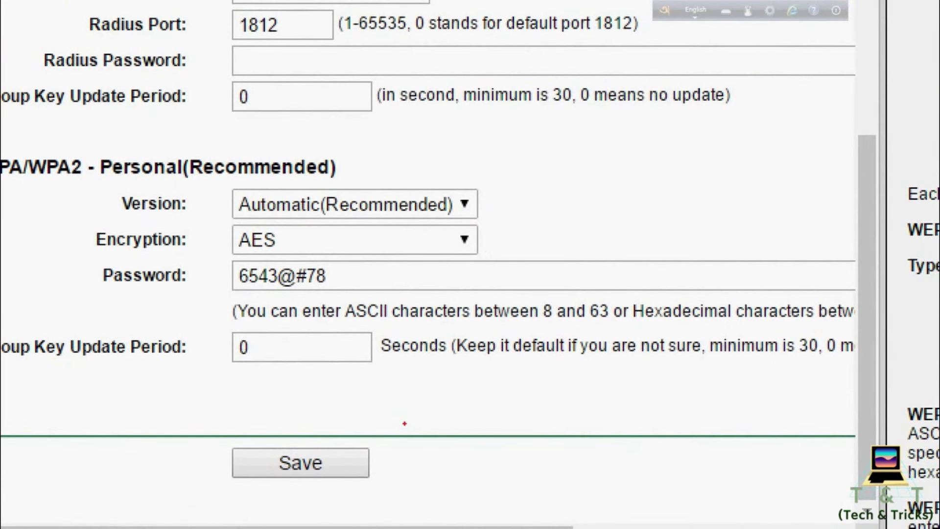
{"action": "left_click_drag", "start_coordinate": [404, 422], "coordinate": [396, 456]}
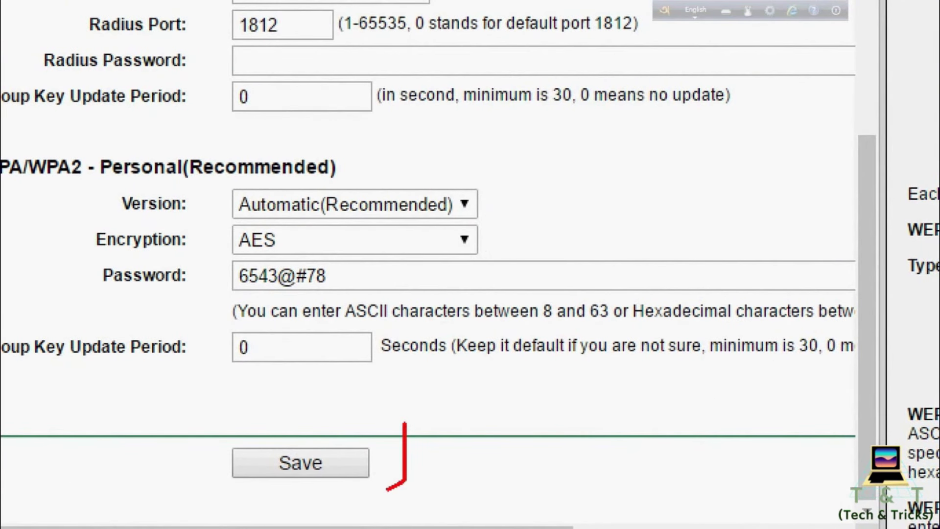
{"action": "mouse_move", "coordinate": [387, 488]}
{"action": "left_mouse_down"}
{"action": "mouse_move", "coordinate": [216, 454]}
{"action": "mouse_move", "coordinate": [274, 408]}
{"action": "mouse_move", "coordinate": [386, 419]}
{"action": "left_mouse_up"}
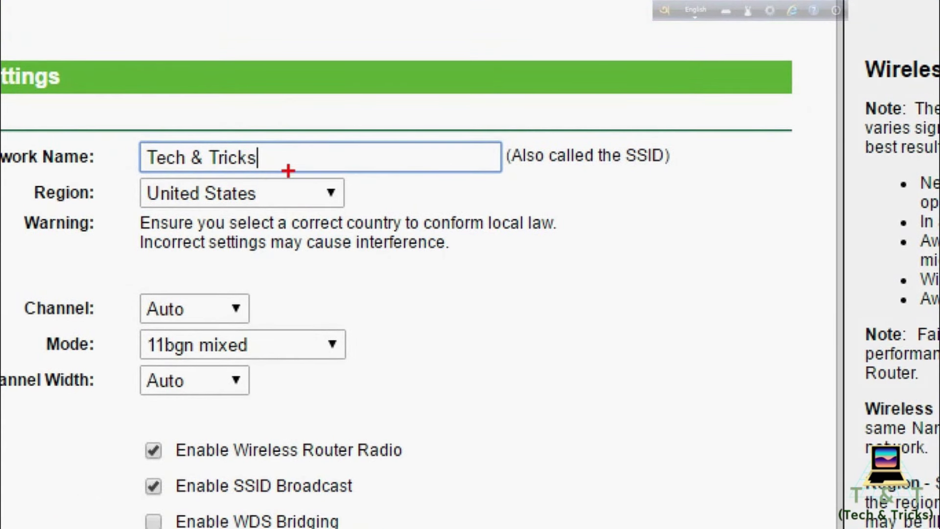
{"action": "mouse_move", "coordinate": [286, 118]}
{"action": "left_mouse_down"}
{"action": "mouse_move", "coordinate": [272, 152]}
{"action": "mouse_move", "coordinate": [238, 187]}
{"action": "mouse_move", "coordinate": [123, 180]}
{"action": "mouse_move", "coordinate": [143, 133]}
{"action": "mouse_move", "coordinate": [284, 121]}
{"action": "left_mouse_up"}
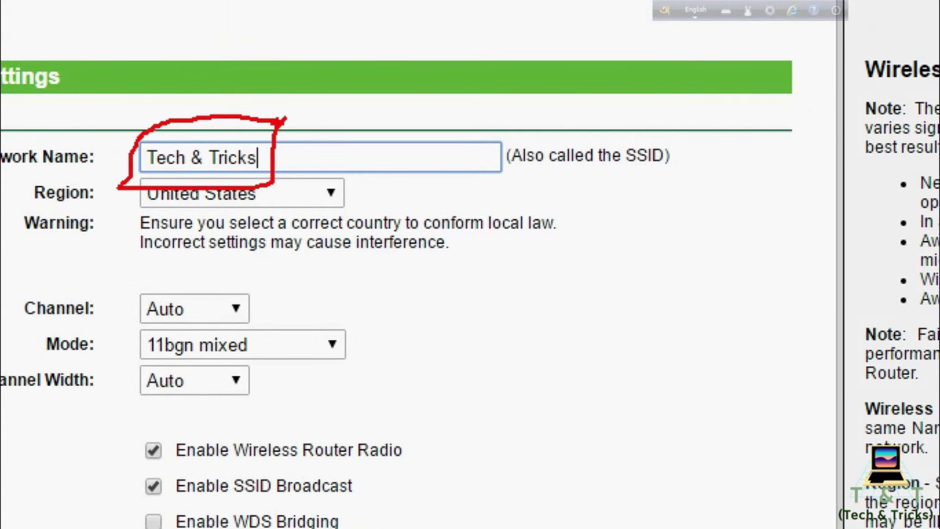
{"action": "key", "text": "Escape"}
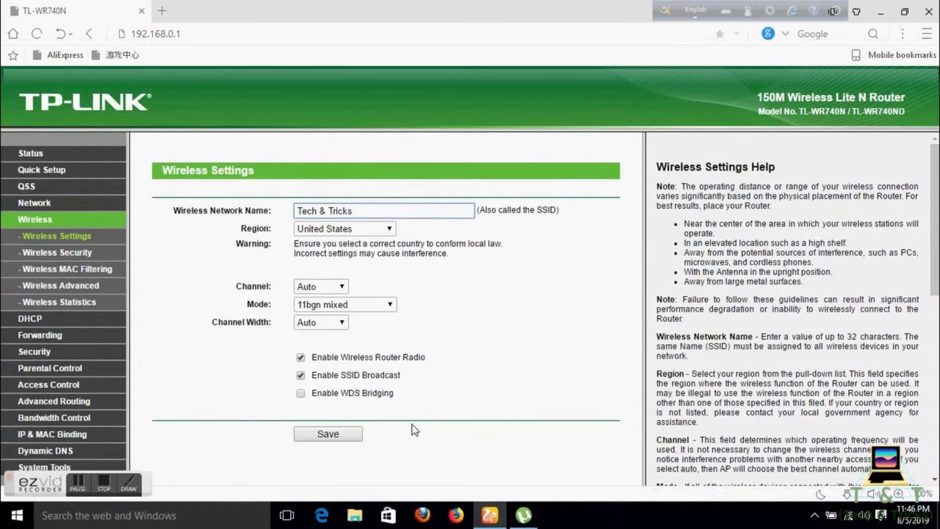
{"action": "key", "text": "ctrl+1"}
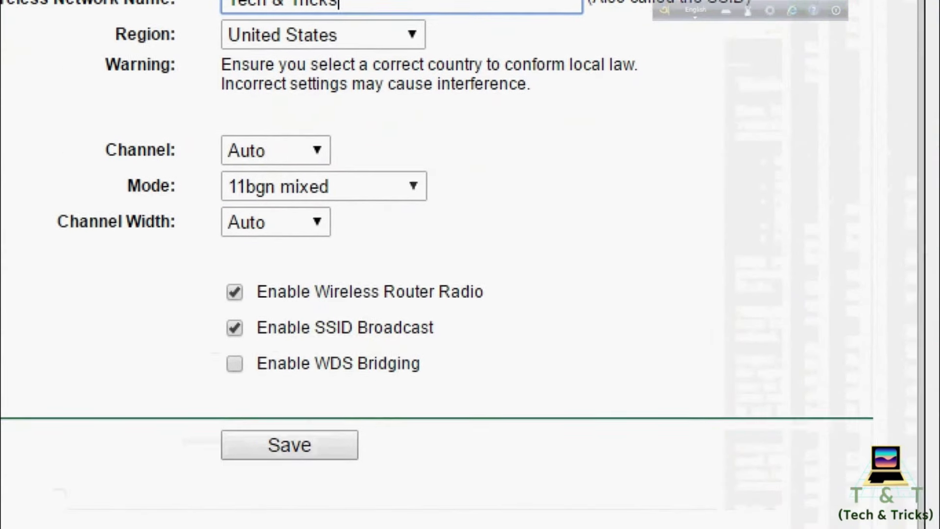
{"action": "mouse_move", "coordinate": [390, 437]}
{"action": "left_mouse_down"}
{"action": "mouse_move", "coordinate": [367, 493]}
{"action": "mouse_move", "coordinate": [203, 505]}
{"action": "mouse_move", "coordinate": [184, 422]}
{"action": "mouse_move", "coordinate": [407, 417]}
{"action": "left_mouse_up"}
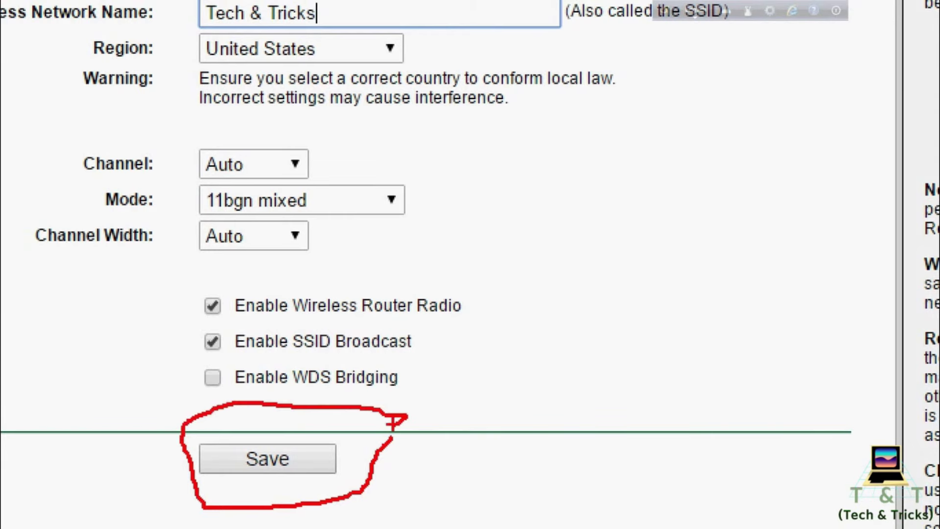
{"action": "key", "text": "Escape"}
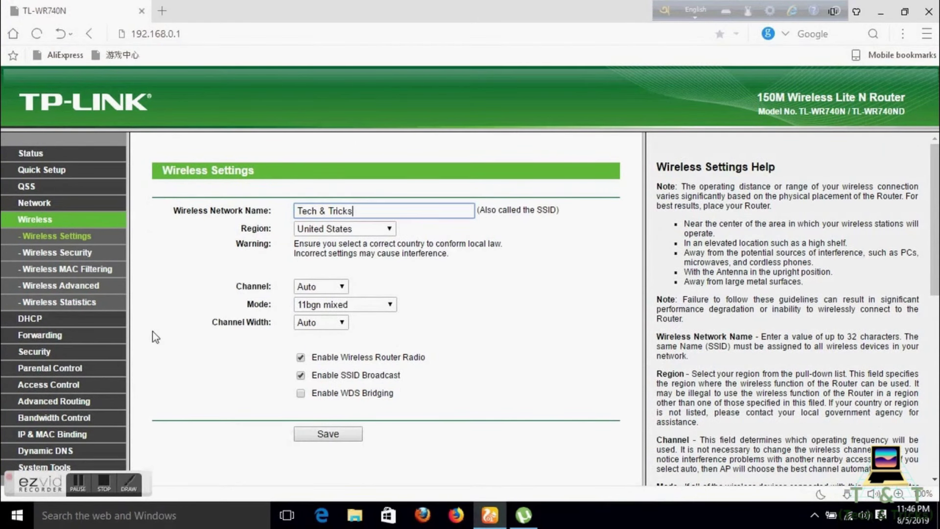
{"action": "scroll", "coordinate": [836, 279], "scroll_direction": "down", "scroll_amount": 1}
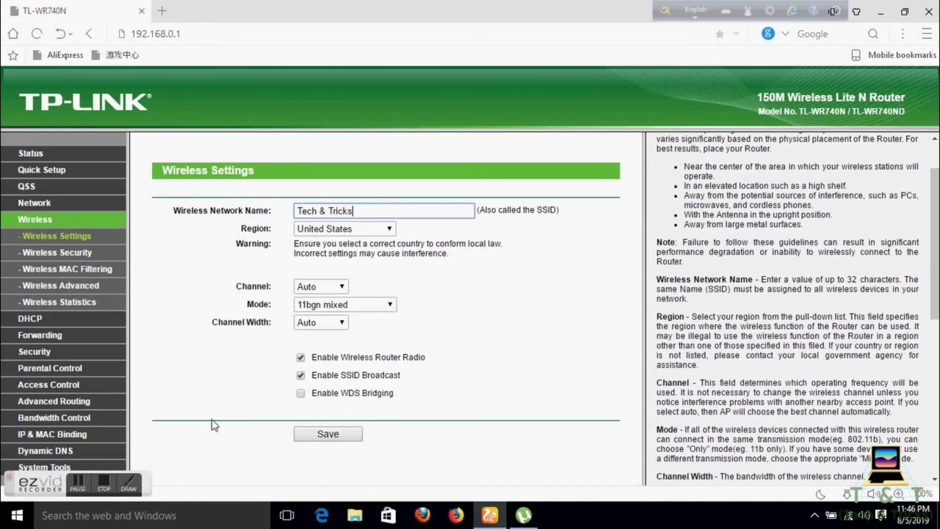
{"action": "scroll", "coordinate": [923, 305], "scroll_direction": "down", "scroll_amount": 3}
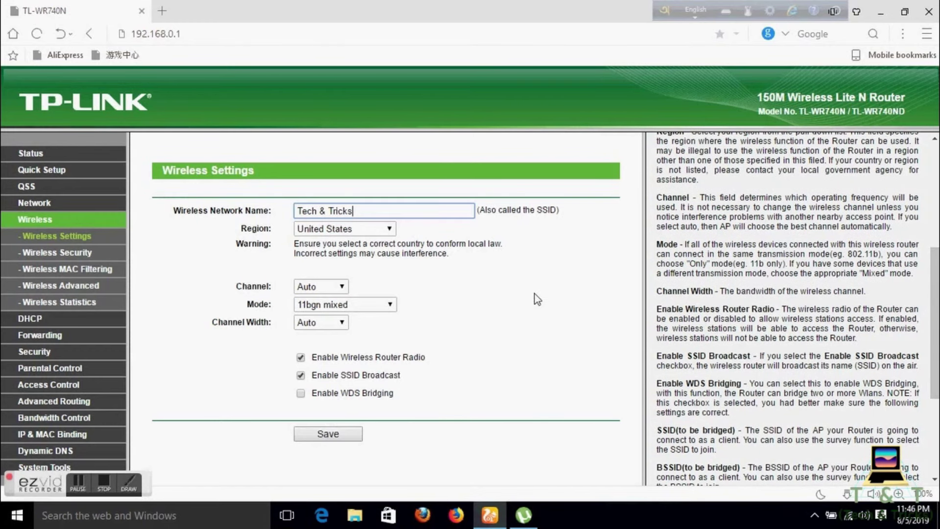
Close the UC Browser router admin window and refresh the desktop.
{"action": "left_click", "coordinate": [929, 11]}
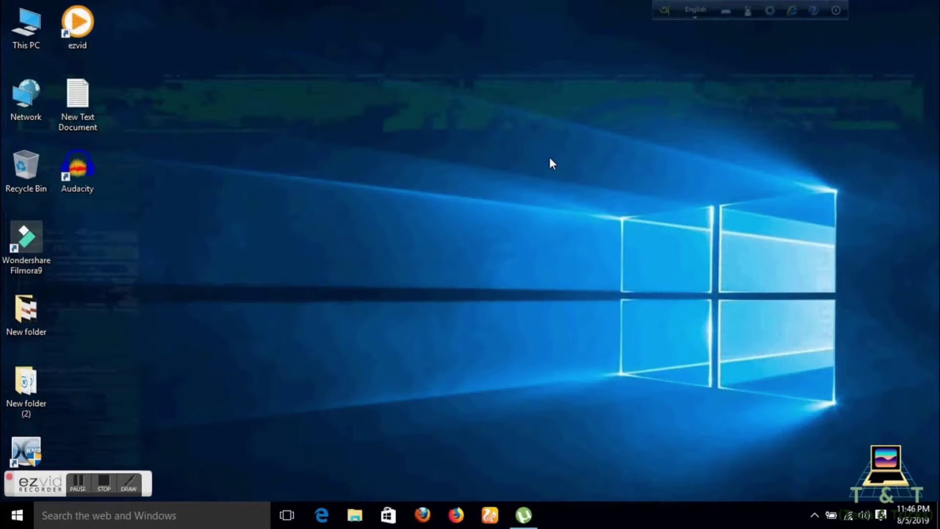
{"action": "right_click", "coordinate": [538, 158]}
{"action": "right_click", "coordinate": [535, 166]}
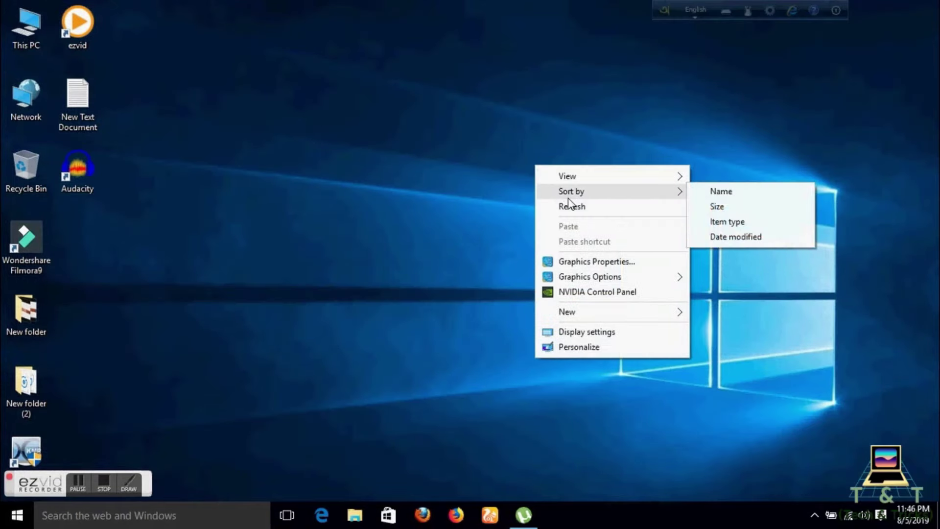
{"action": "left_click", "coordinate": [569, 207]}
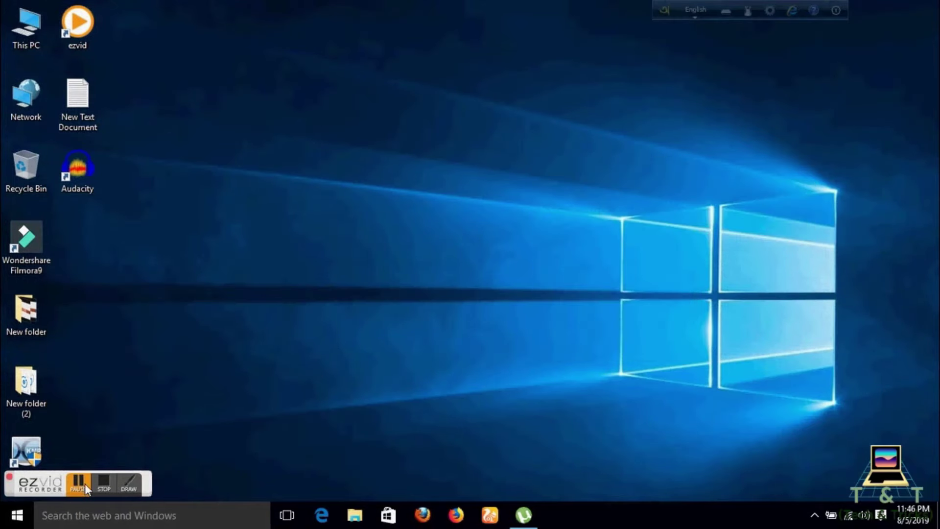
{"action": "left_click", "coordinate": [100, 485]}
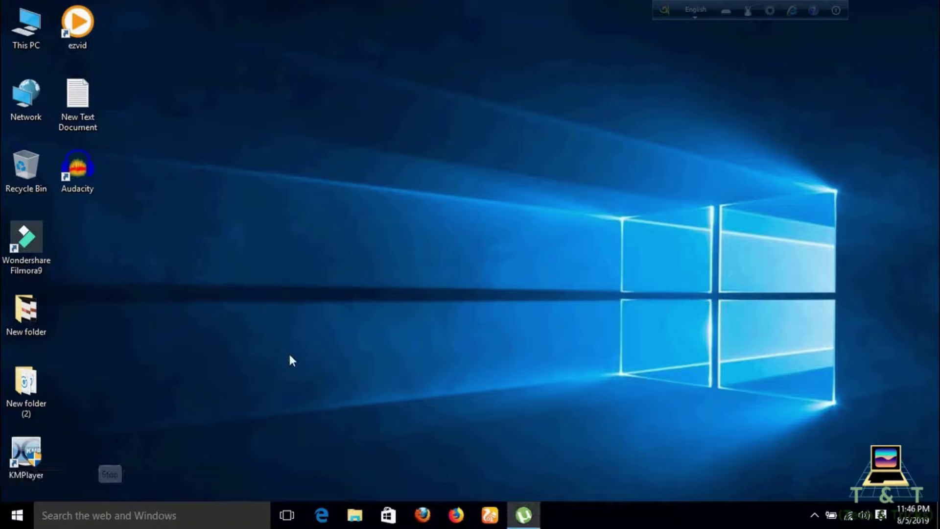